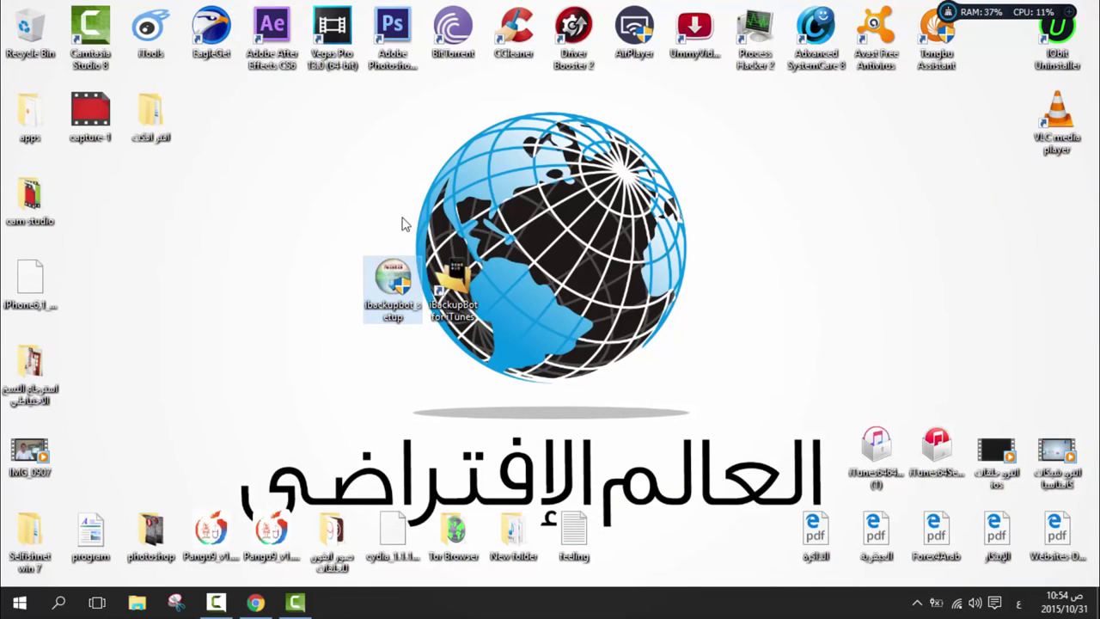
# Move the iBackupBot for iTunes shortcut to a separate spot on the desktop, away from the ibackupbot_setup installer.
pyautogui.click(359, 274)
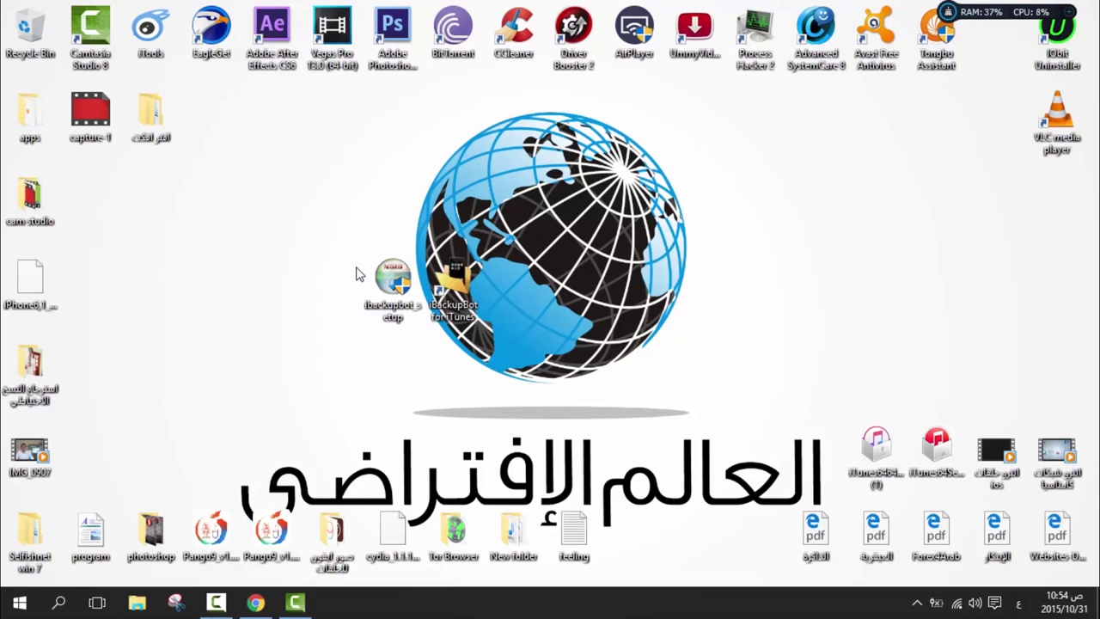
pyautogui.click(393, 280)
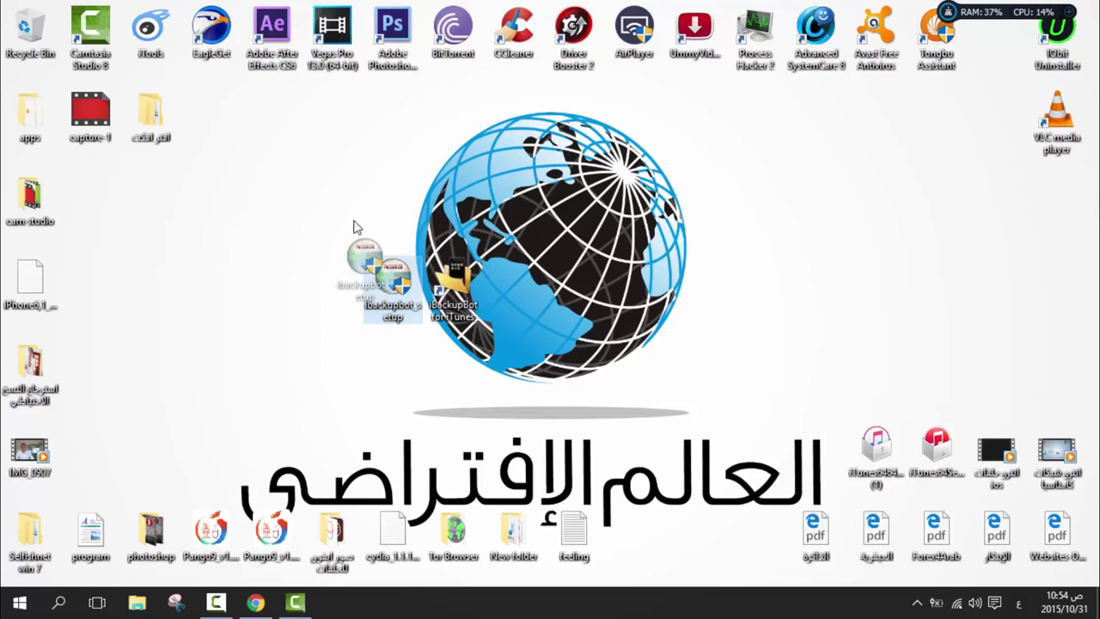
pyautogui.moveTo(453, 279); pyautogui.dragTo(332, 206)
pyautogui.click(268, 272)
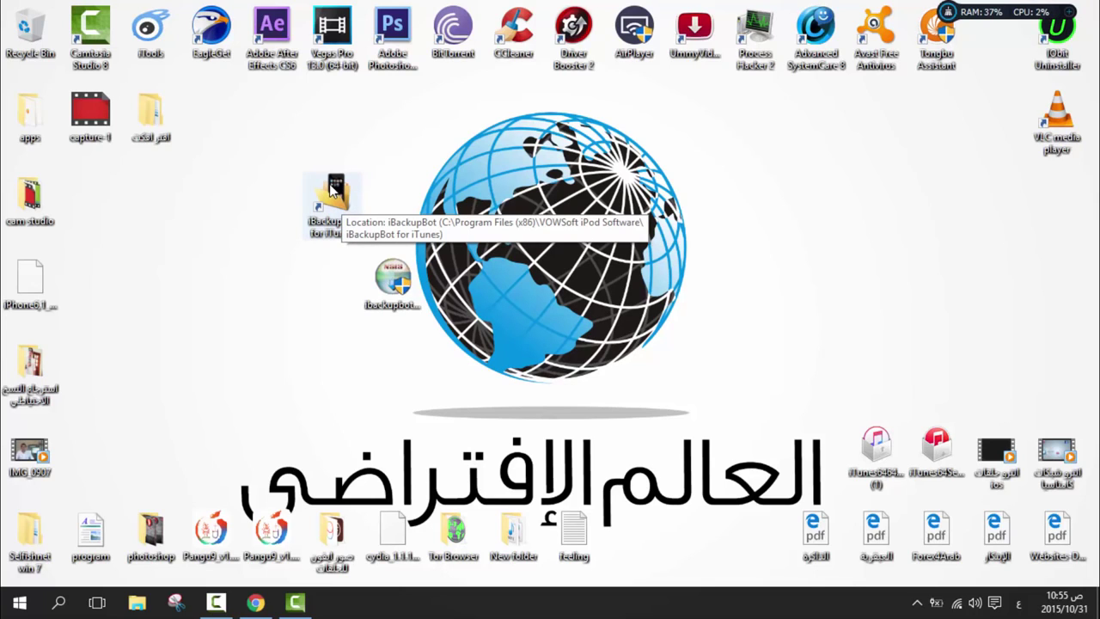
pyautogui.moveTo(871, 435); pyautogui.dragTo(750, 182)
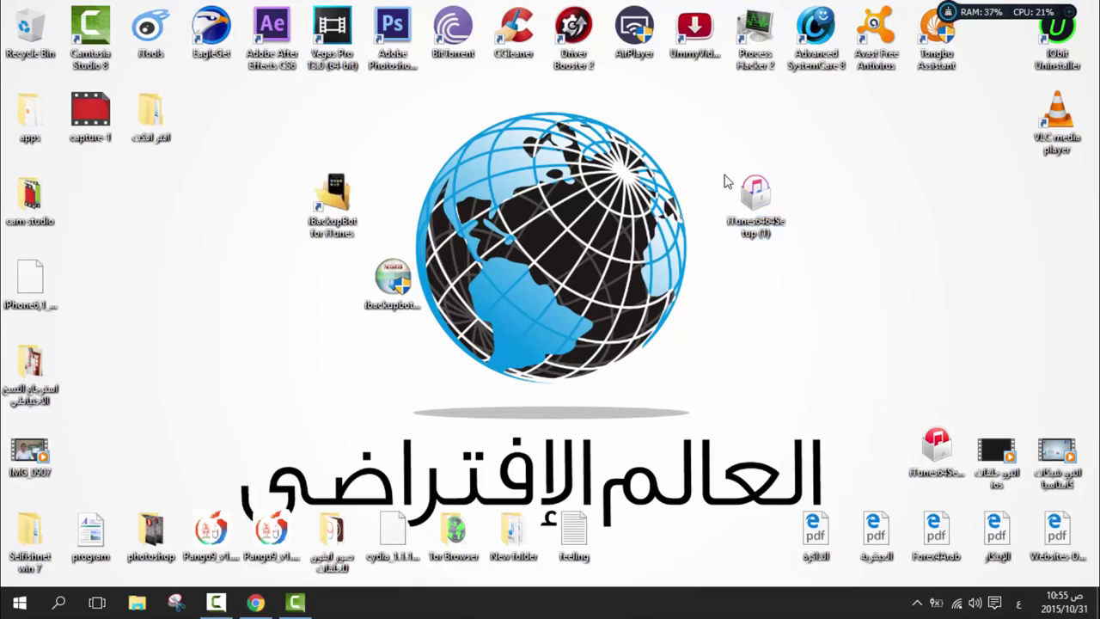
pyautogui.click(713, 207)
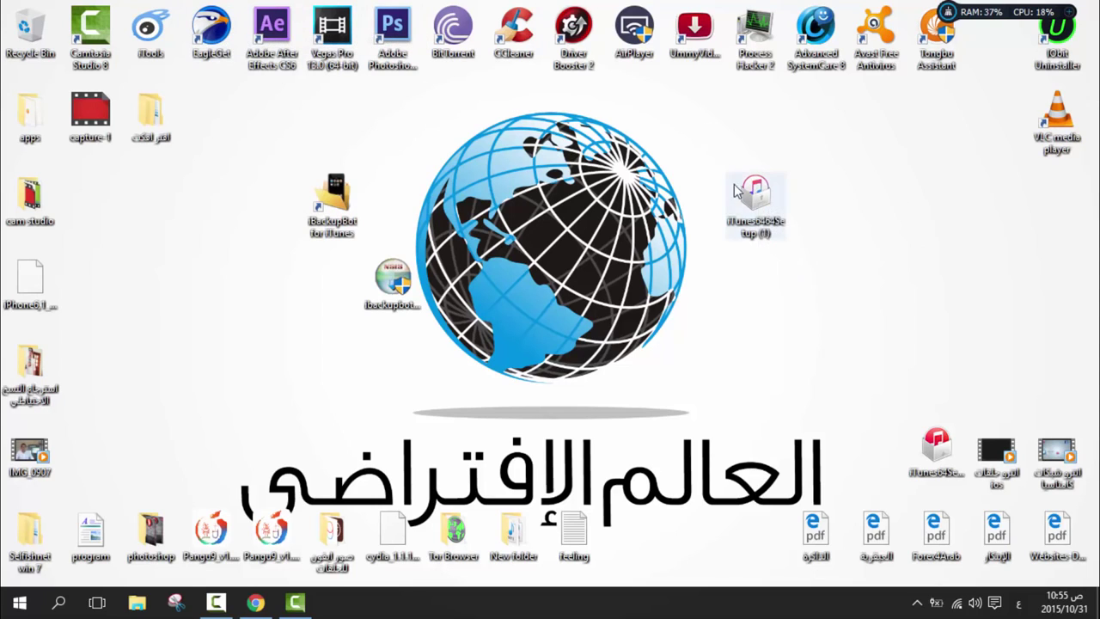
pyautogui.moveTo(761, 225); pyautogui.dragTo(882, 473)
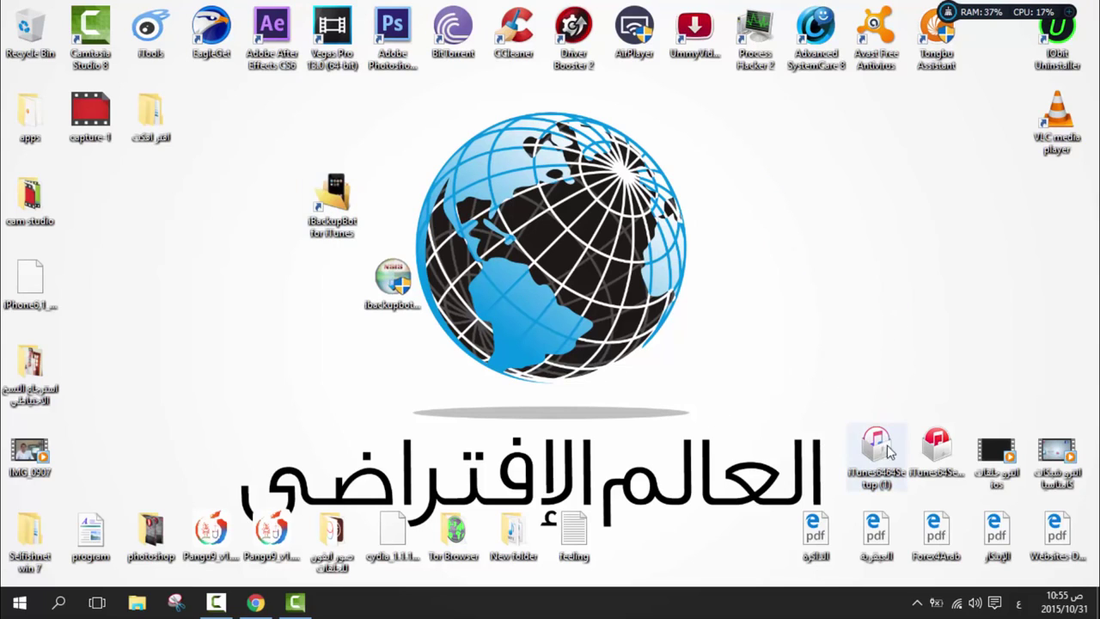
# Launch iBackupBot for iTunes from the desktop and look over the summary of the iPhone (09/20/15 18:30:04) backup.
pyautogui.click(348, 198)
pyautogui.doubleClick(346, 197)
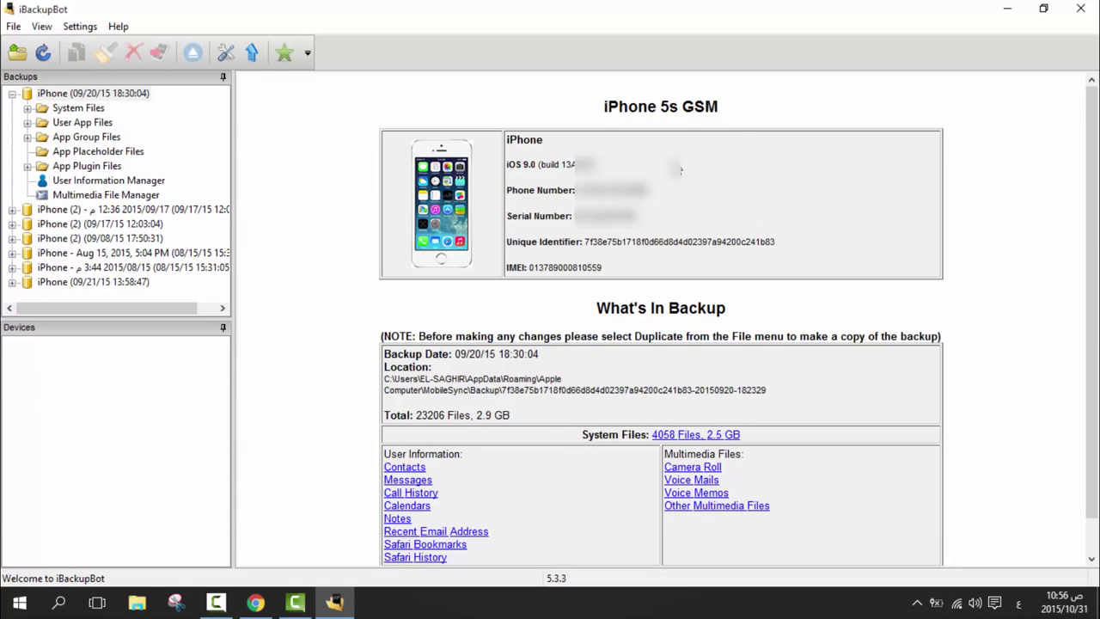
pyautogui.scroll(-1, 739, 215)
pyautogui.scroll(1, 746, 220)
pyautogui.scroll(-1, 585, 301)
pyautogui.scroll(1, 649, 331)
# Collapse and re-expand the iPhone (09/20/15 18:30:04) backup, and display its User Information Manager.
pyautogui.click(12, 94)
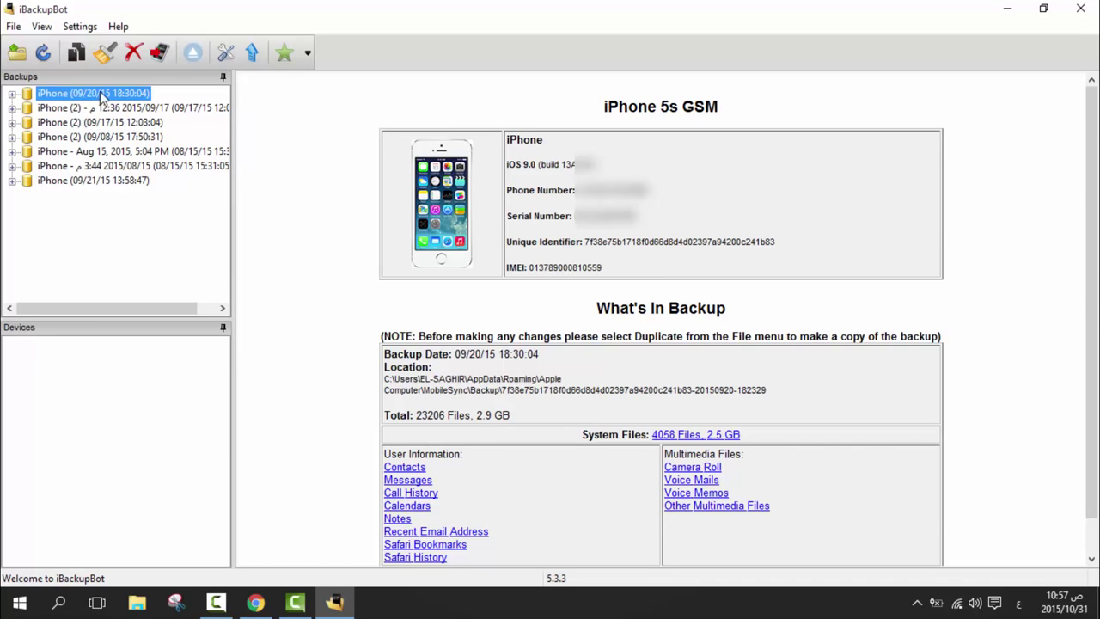
pyautogui.click(12, 94)
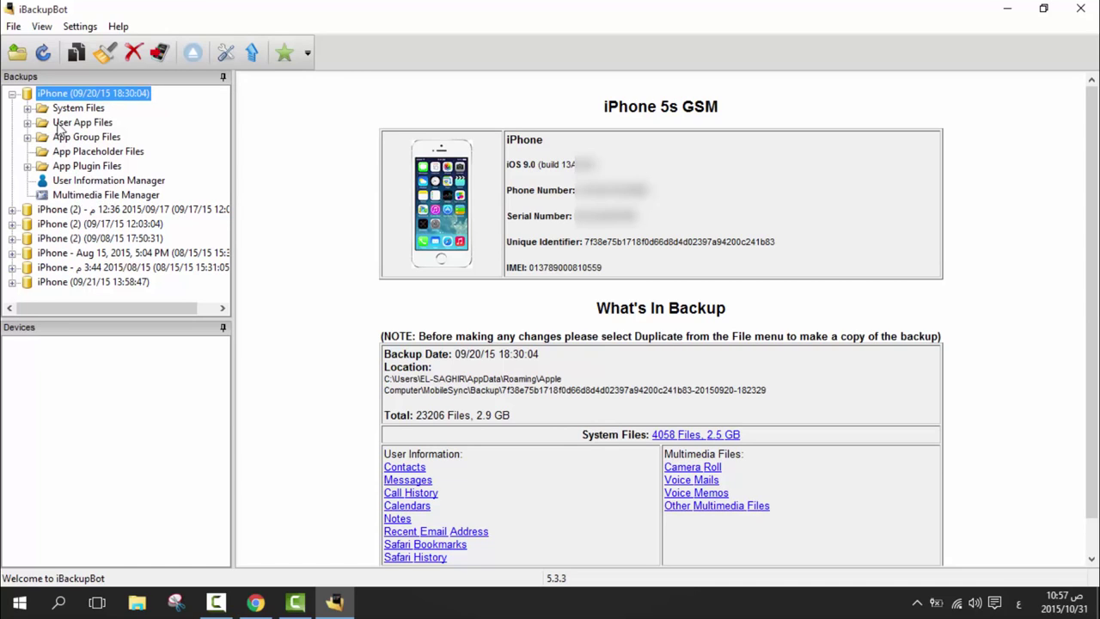
pyautogui.click(108, 184)
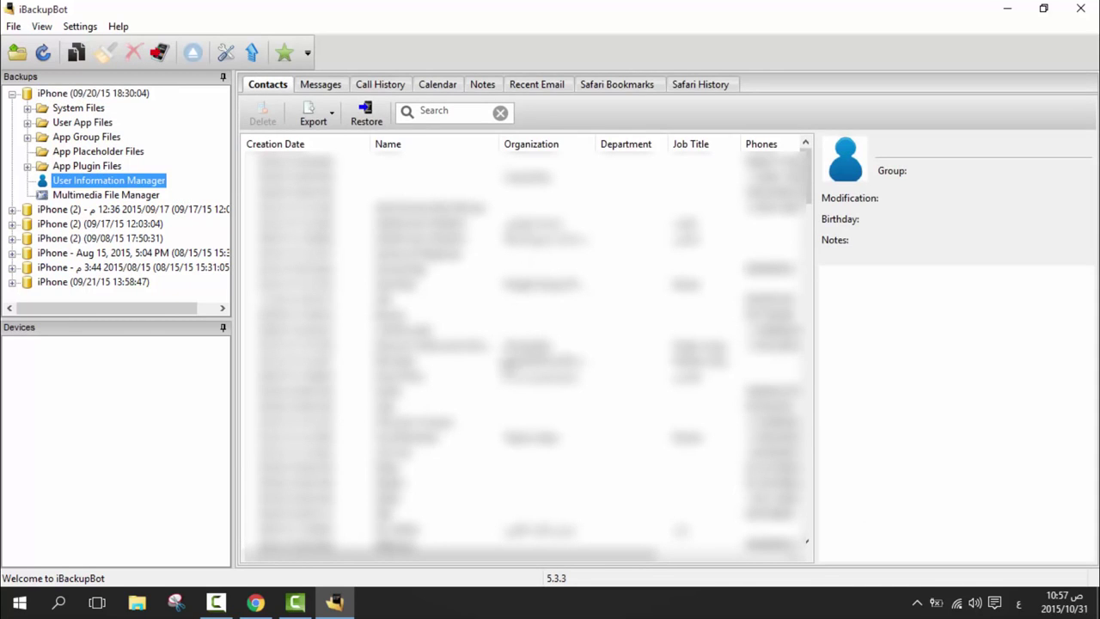
# Browse the Camera Roll in the backup's Multimedia File Manager and preview the photo IMG_0337.JPG.
pyautogui.click(82, 196)
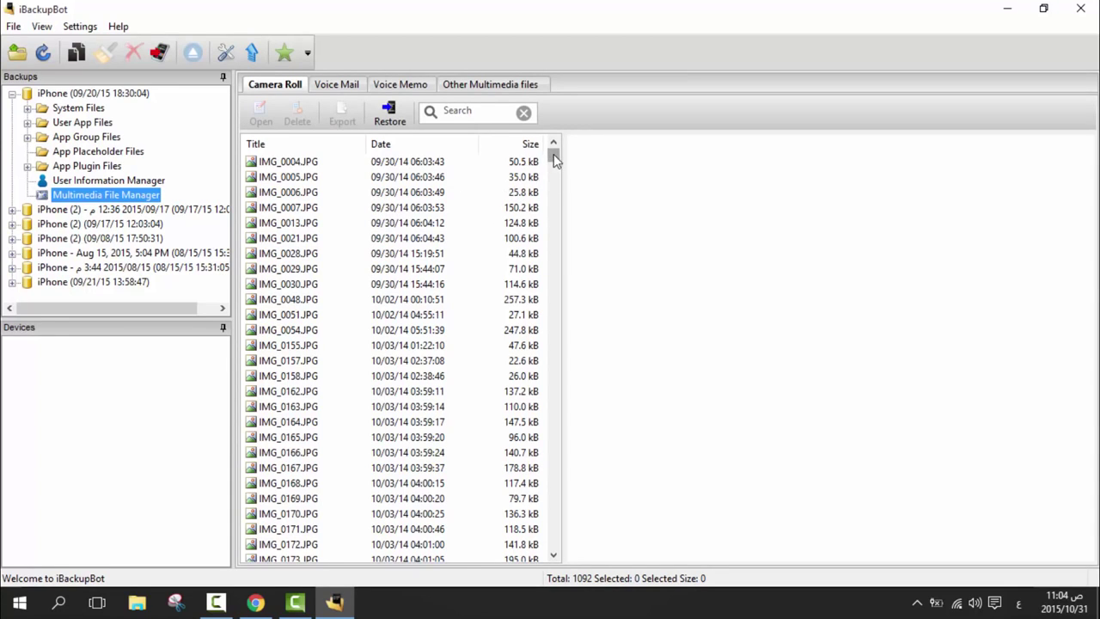
pyautogui.moveTo(555, 155)
pyautogui.mouseDown()
pyautogui.moveTo(550, 323)
pyautogui.moveTo(562, 358)
pyautogui.moveTo(567, 148)
pyautogui.mouseUp()
pyautogui.rightClick(355, 153)
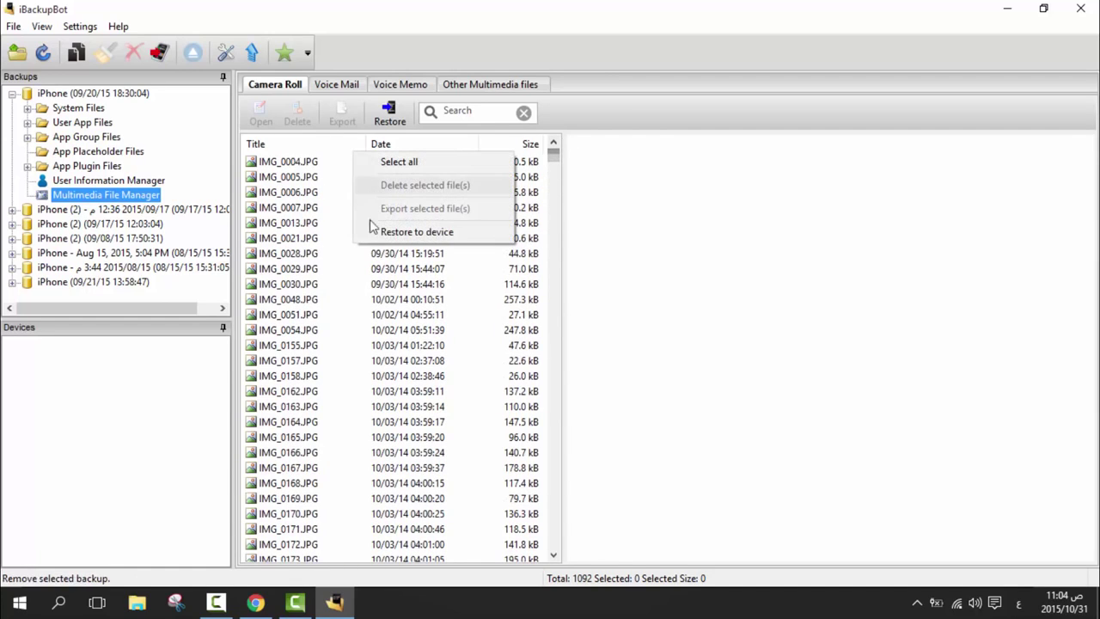
pyautogui.click(557, 164)
pyautogui.scroll(-20, 405, 253)
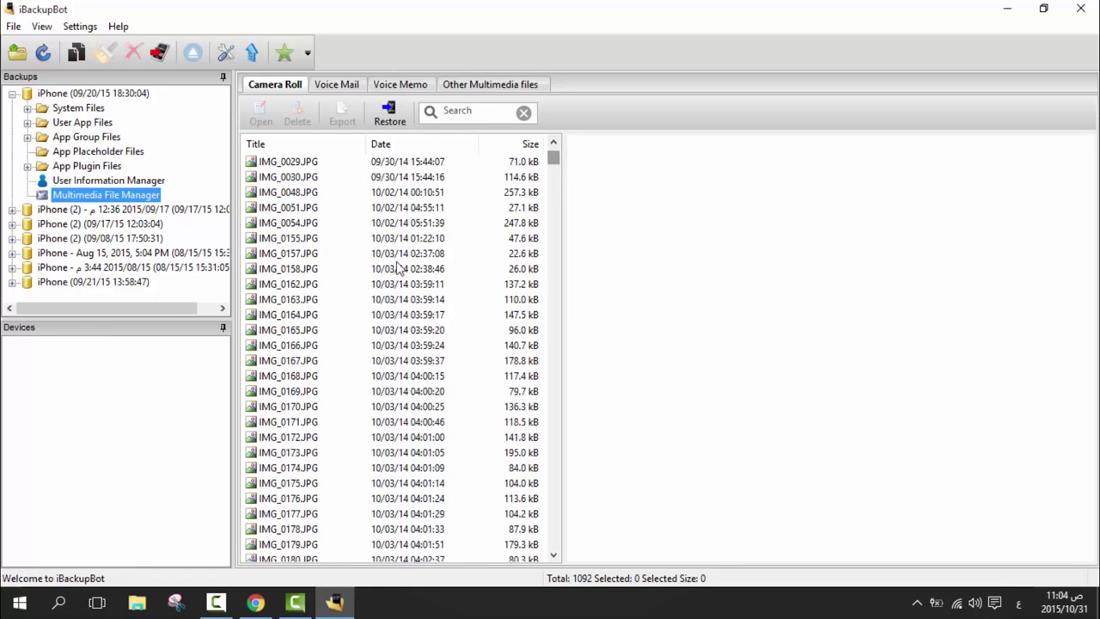
pyautogui.click(515, 253)
pyautogui.scroll(-9, 395, 344)
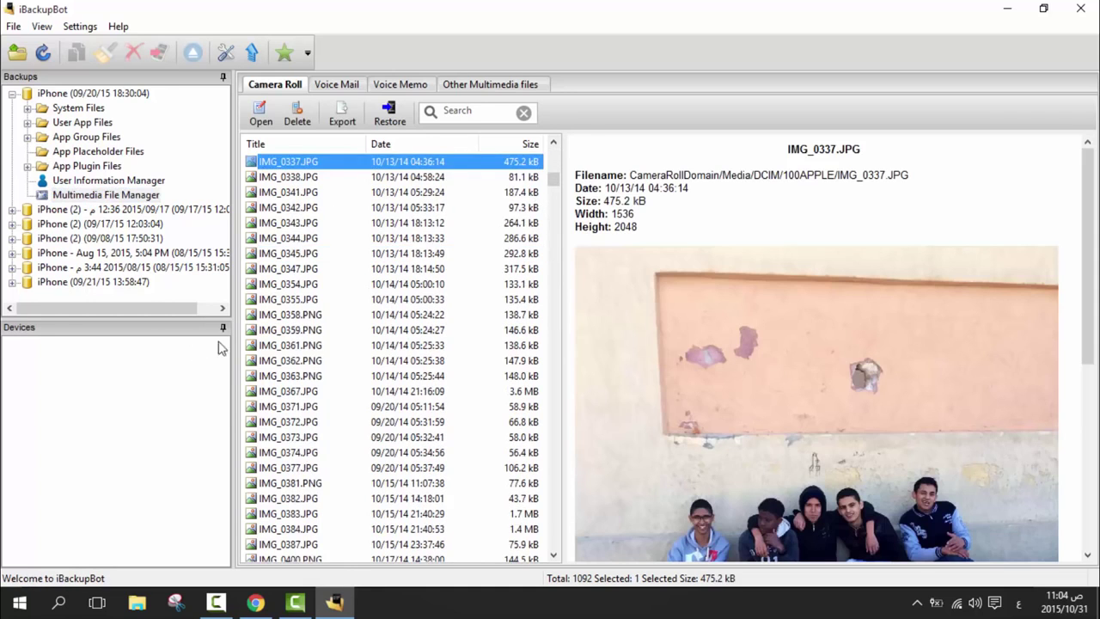
pyautogui.scroll(-1, 745, 309)
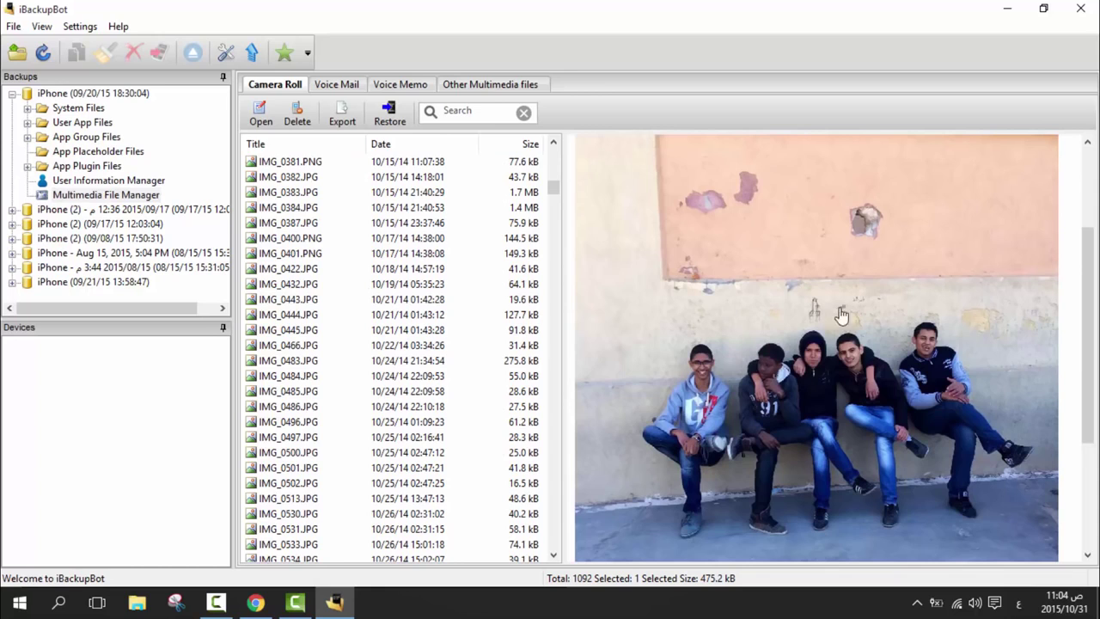
pyautogui.scroll(1, 701, 331)
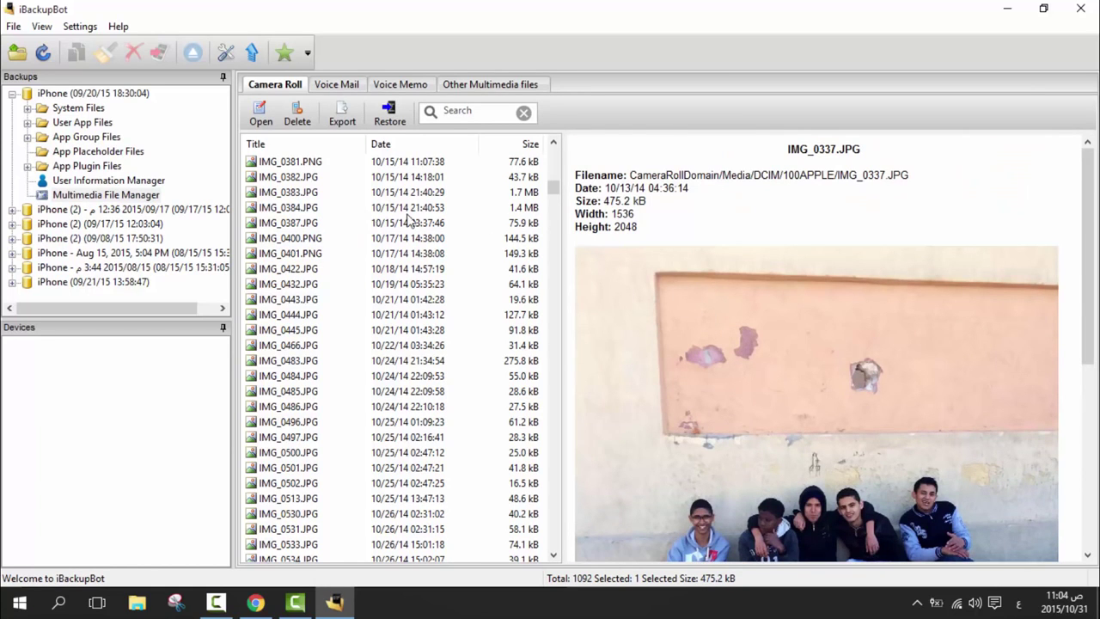
# Select all files in the Camera Roll and return to the start of the list.
pyautogui.rightClick(353, 187)
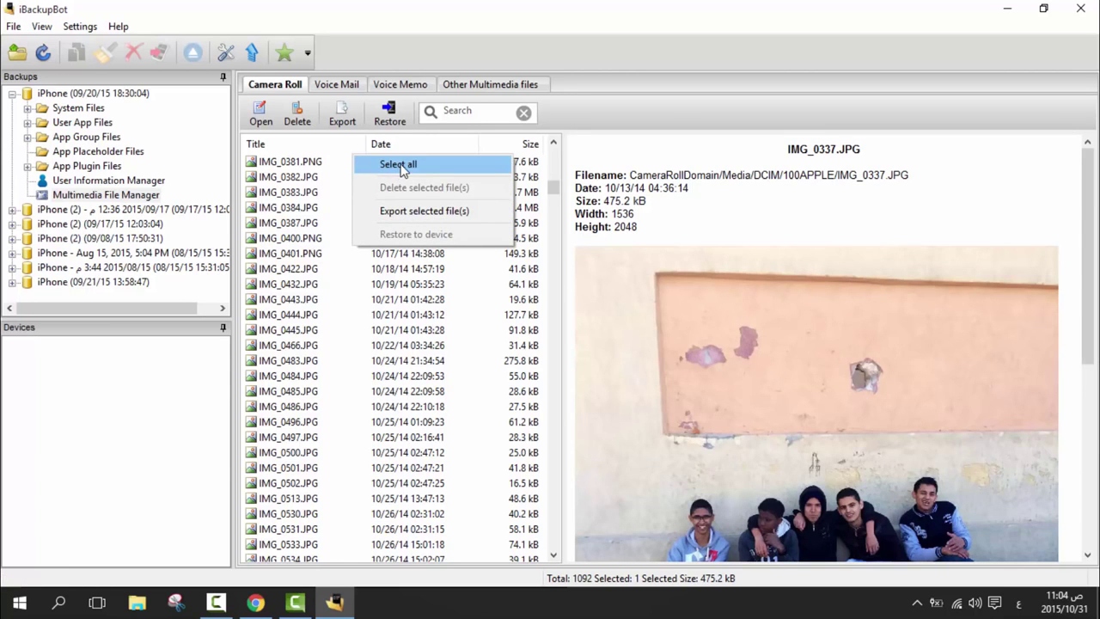
pyautogui.click(402, 166)
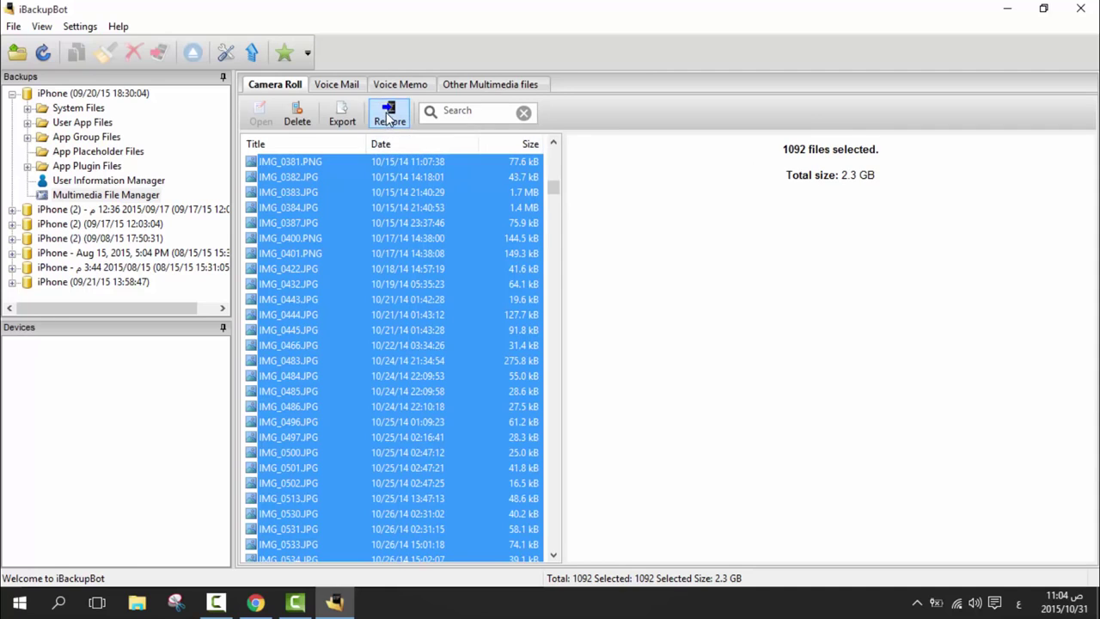
pyautogui.moveTo(553, 190); pyautogui.dragTo(404, 125)
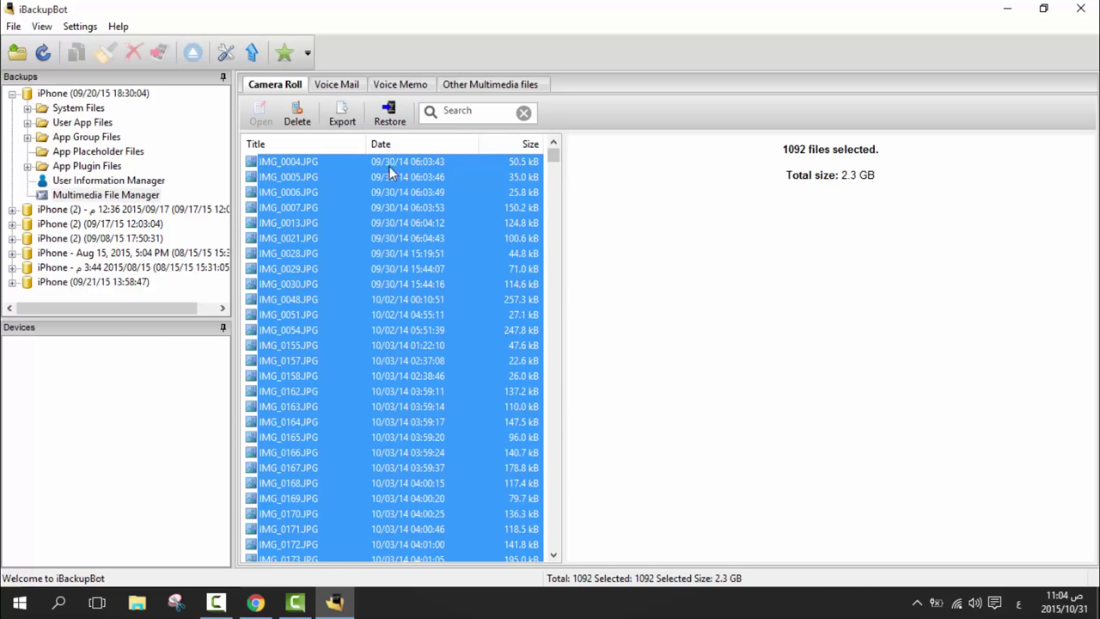
# Start exporting the selected Camera Roll files, dismiss the registration dialog and choose the Desktop folder استرجاع النسخ الاحتياطي as destination.
pyautogui.click(344, 115)
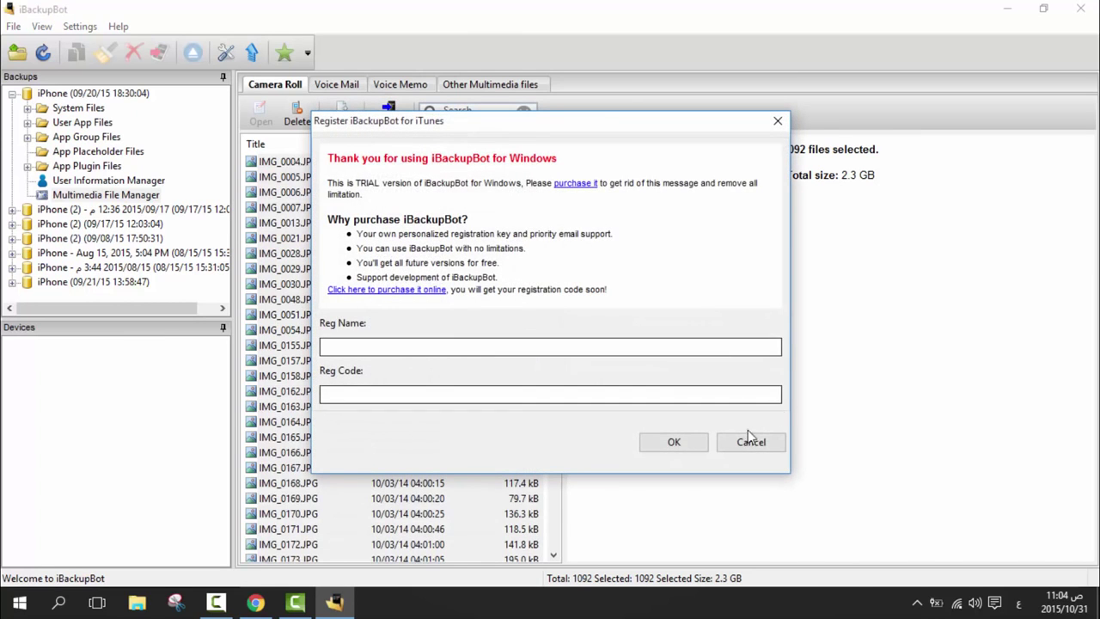
pyautogui.moveTo(463, 121); pyautogui.dragTo(477, 96)
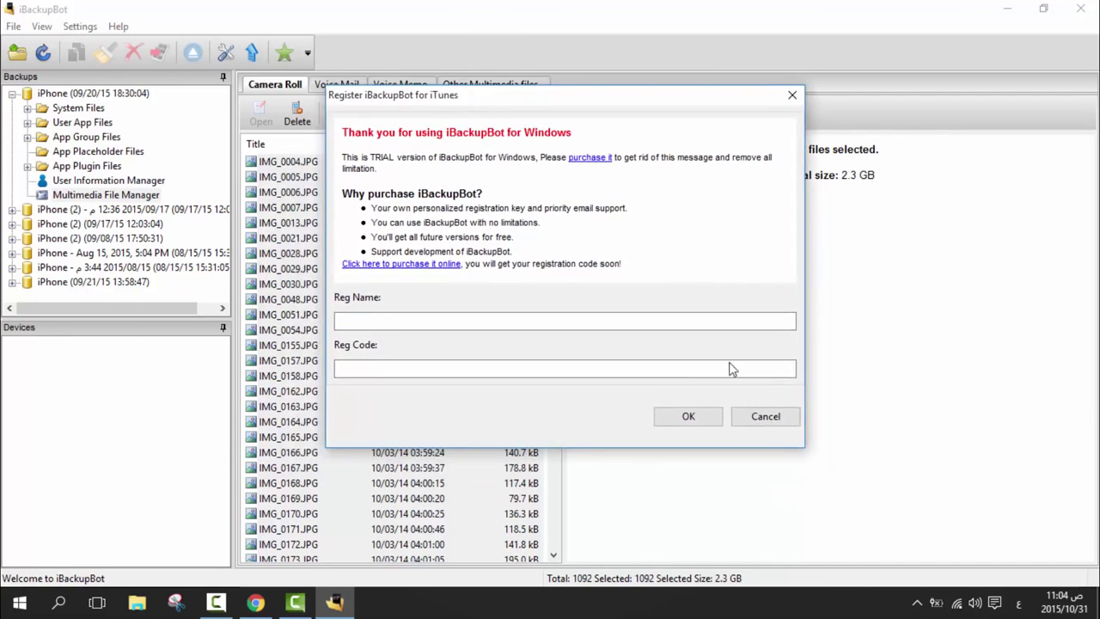
pyautogui.click(760, 417)
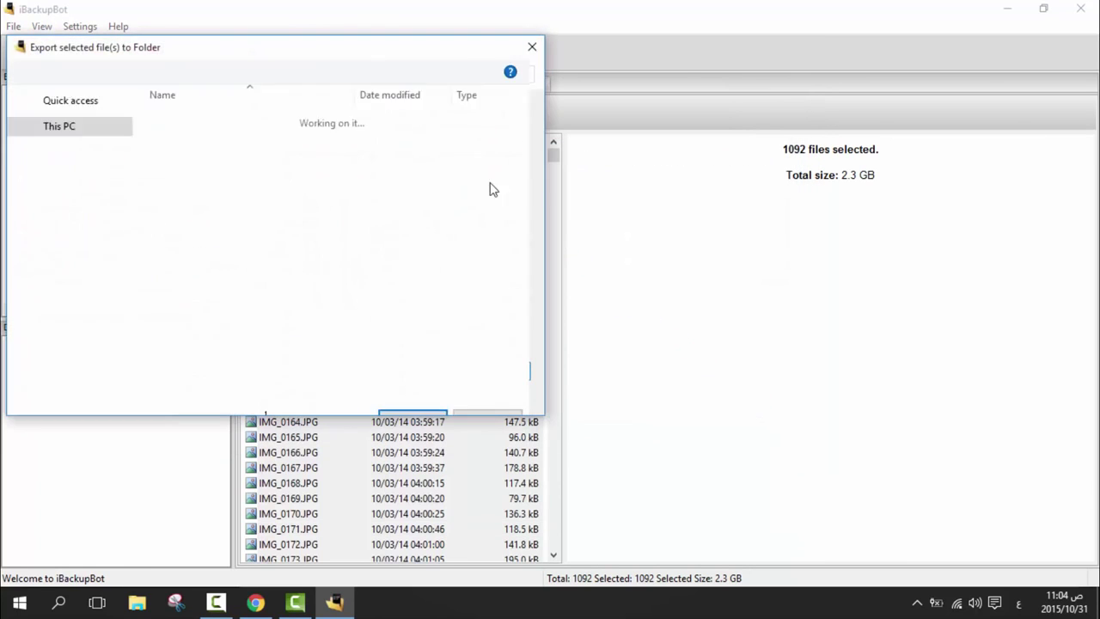
pyautogui.moveTo(203, 51); pyautogui.dragTo(335, 74)
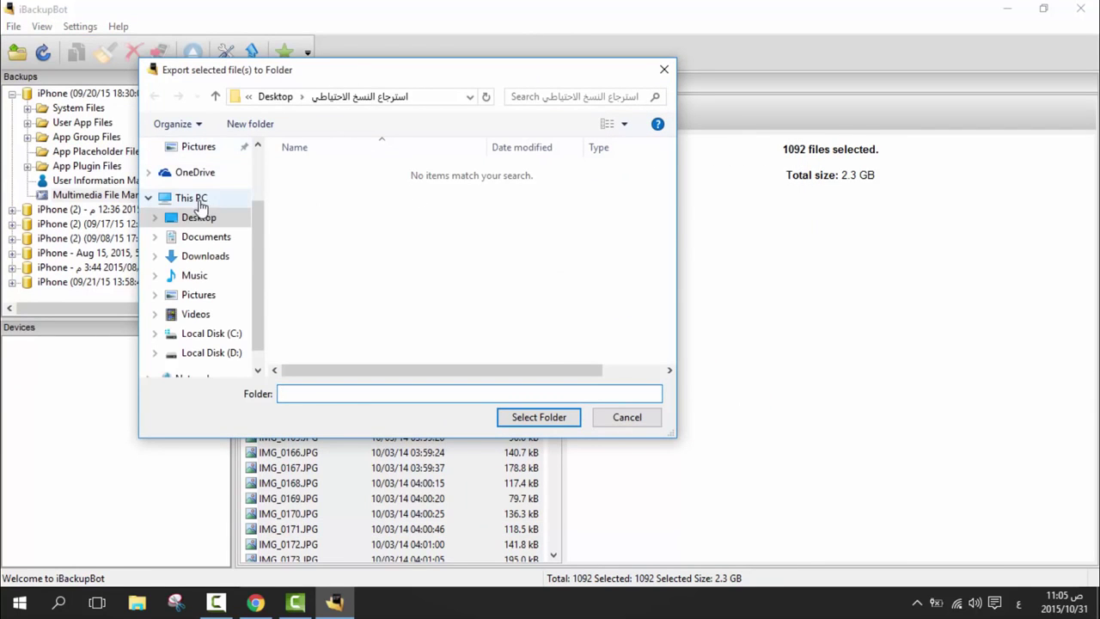
pyautogui.click(196, 217)
pyautogui.scroll(-1, 552, 266)
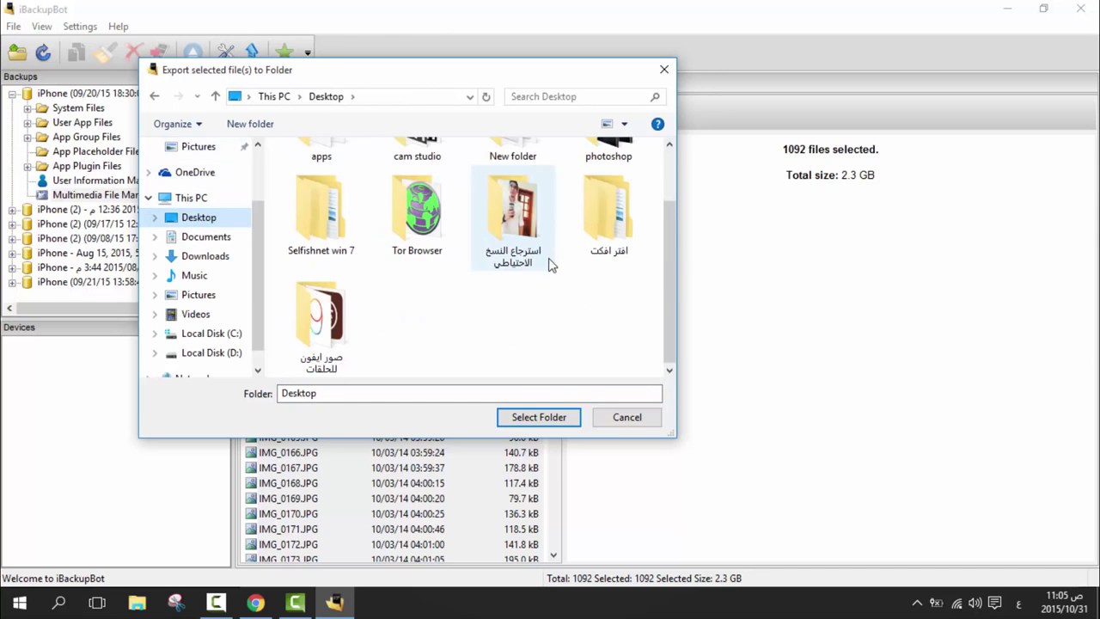
pyautogui.click(537, 180)
pyautogui.doubleClick(518, 211)
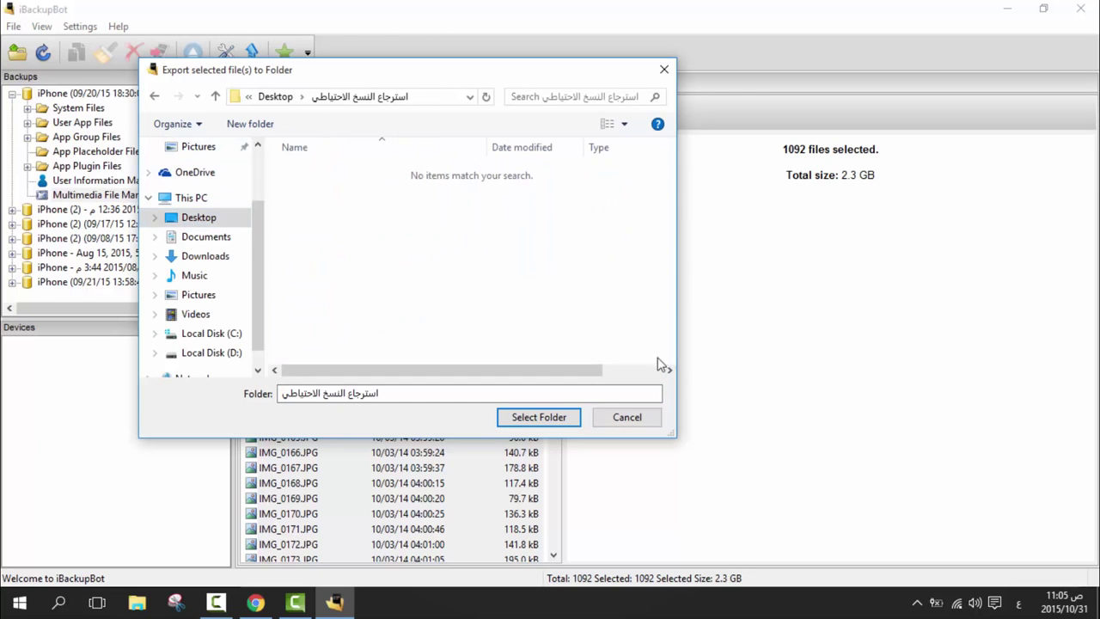
# Move the export folder dialog clear of the Camera Roll list and close it without exporting.
pyautogui.moveTo(468, 81); pyautogui.dragTo(809, 218)
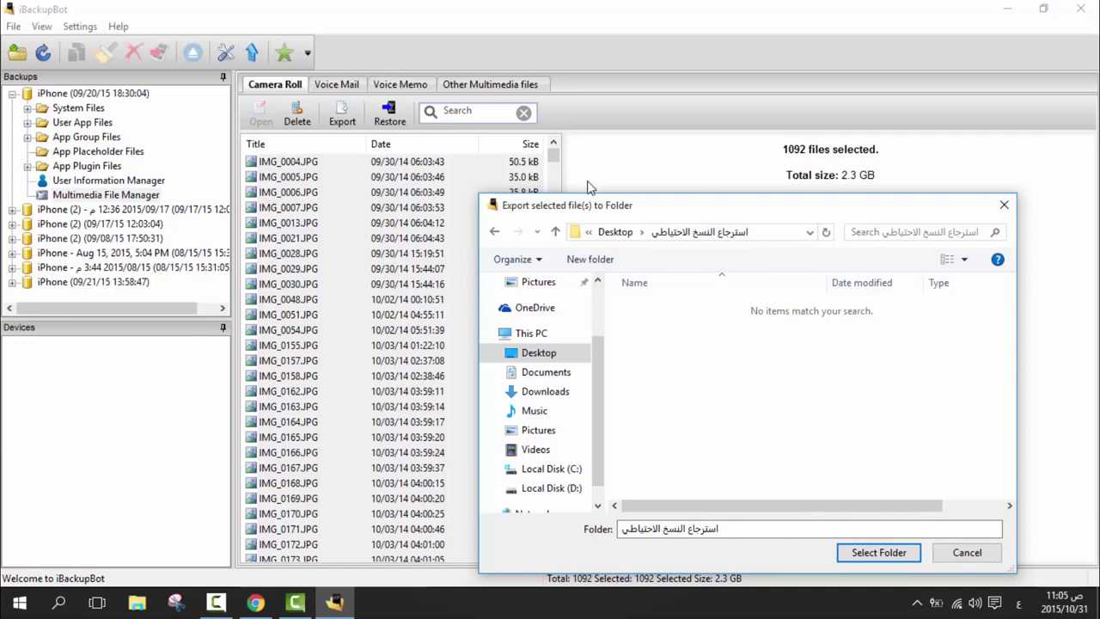
pyautogui.moveTo(629, 215); pyautogui.dragTo(690, 132)
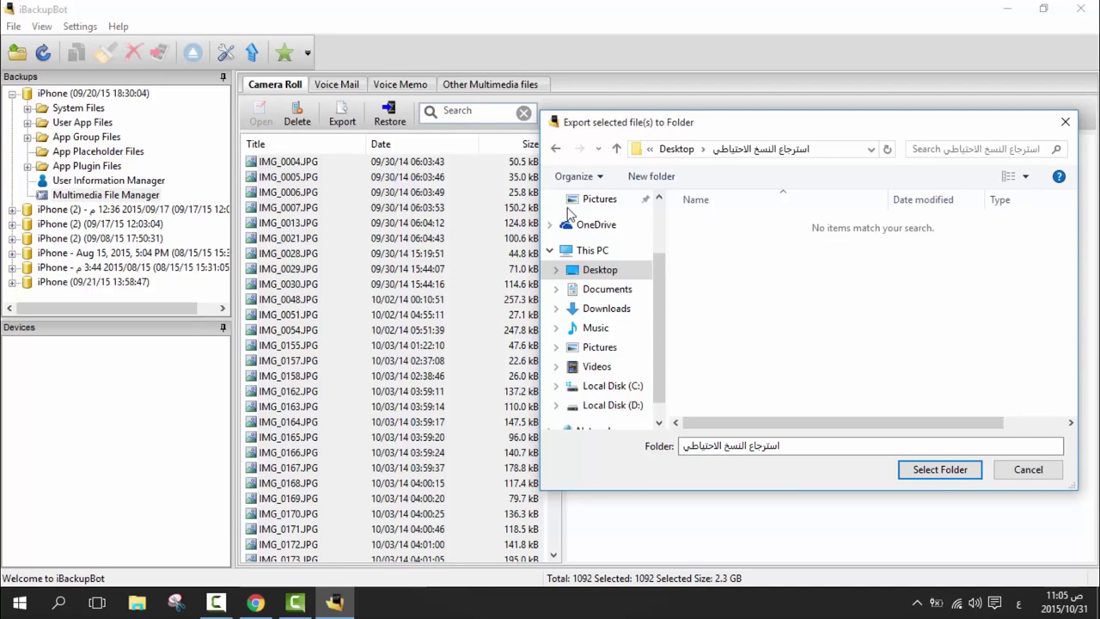
pyautogui.moveTo(815, 138); pyautogui.dragTo(644, 136)
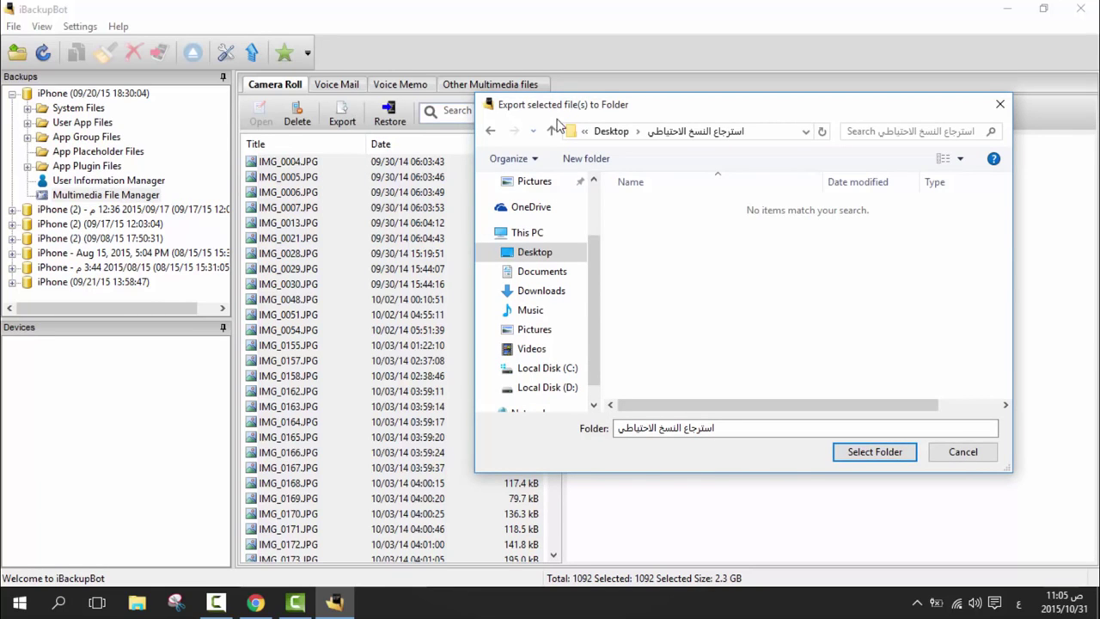
pyautogui.moveTo(605, 110); pyautogui.dragTo(592, 186)
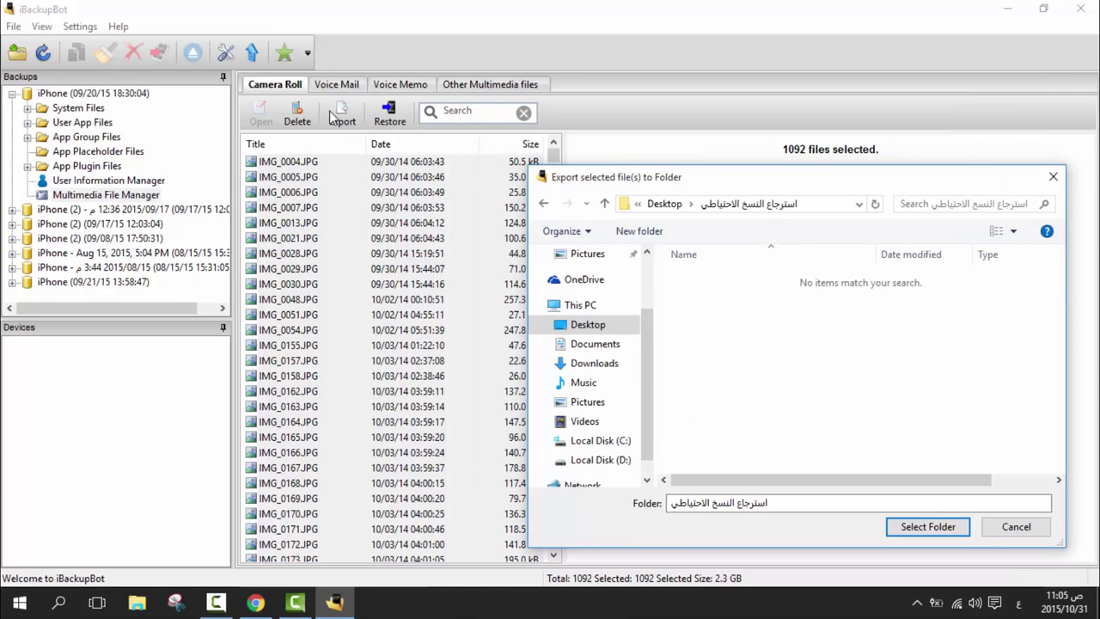
pyautogui.click(1053, 176)
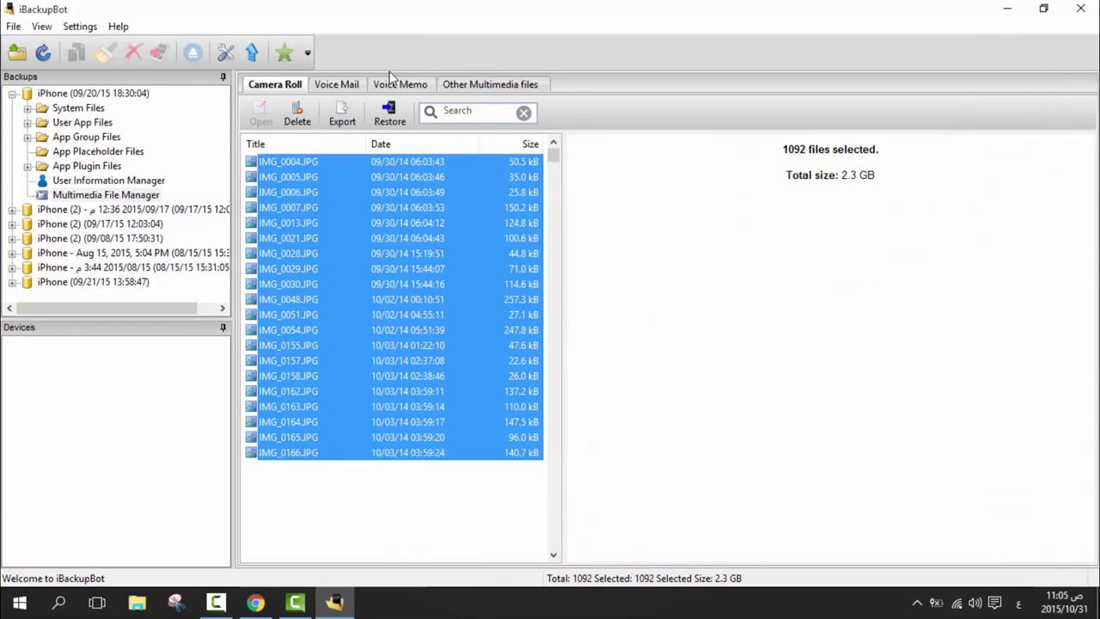
# Look through the Voice Mail, Voice Memo and Other Multimedia files lists of the backup.
pyautogui.click(340, 86)
pyautogui.click(406, 86)
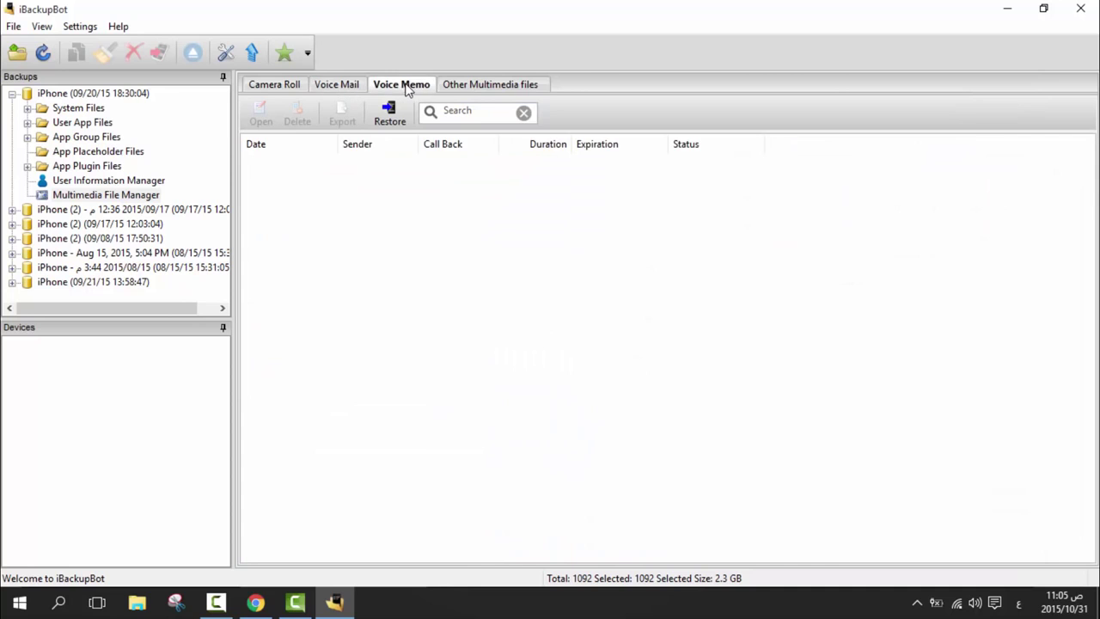
pyautogui.click(520, 86)
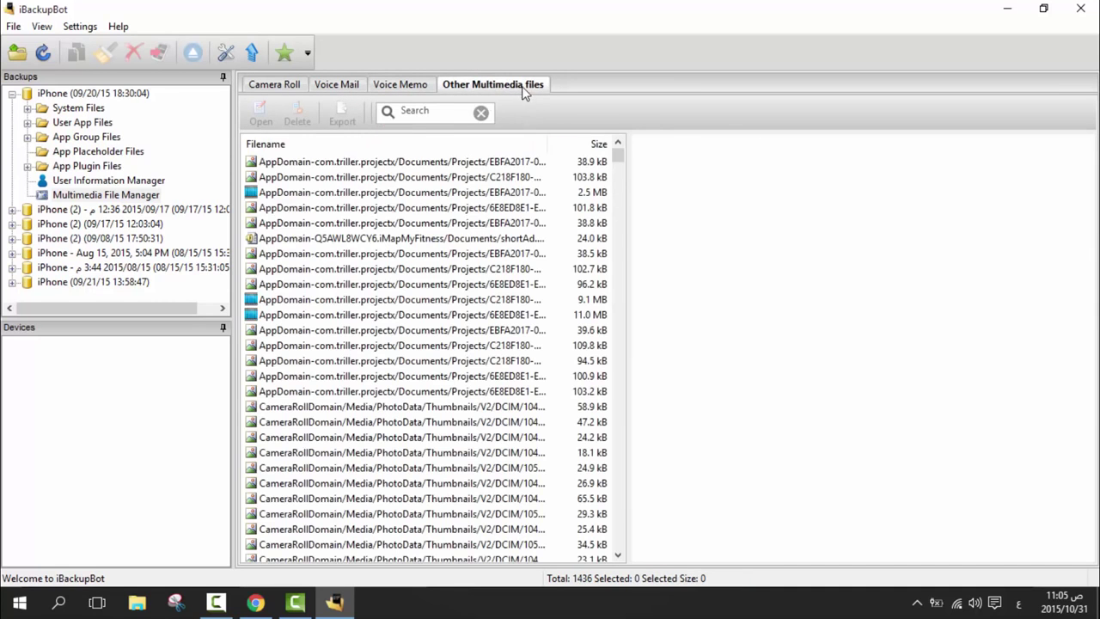
pyautogui.moveTo(617, 167); pyautogui.dragTo(636, 129)
# Preview several images from different parts of the Other Multimedia files list, including app pictures and Camera Roll thumbnails.
pyautogui.click(424, 254)
pyautogui.scroll(-1, 864, 322)
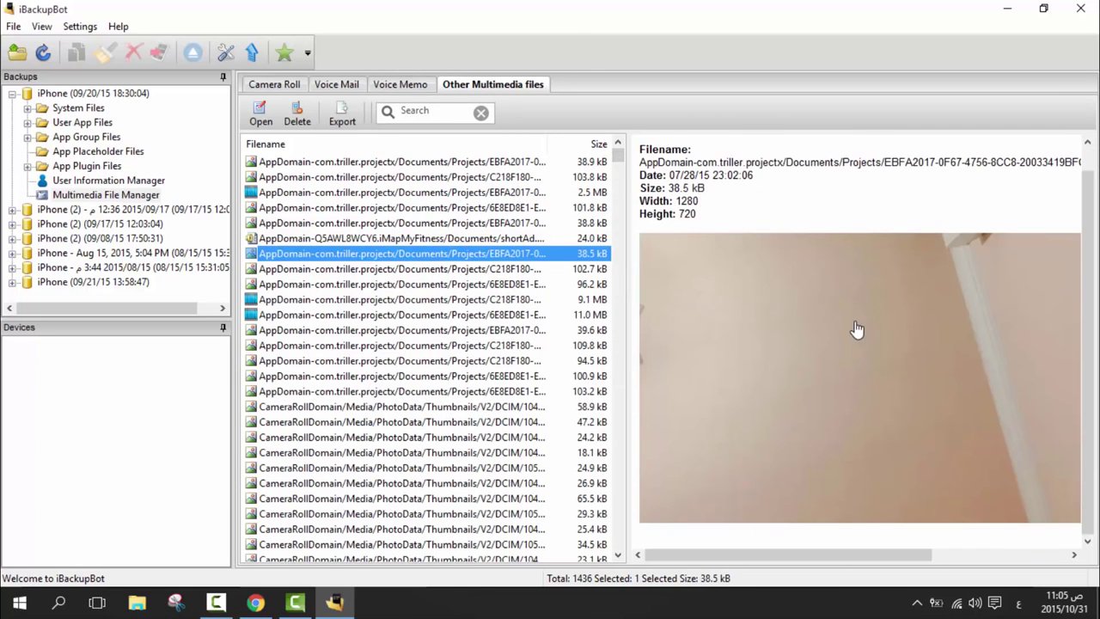
pyautogui.click(459, 425)
pyautogui.scroll(-6, 439, 389)
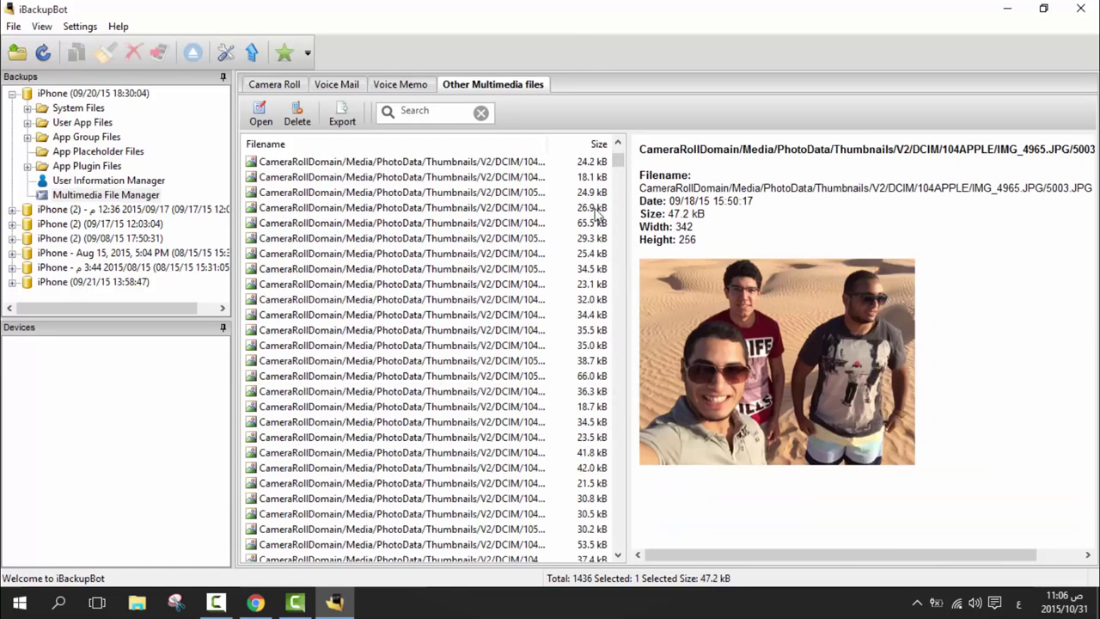
pyautogui.moveTo(618, 162); pyautogui.dragTo(627, 304)
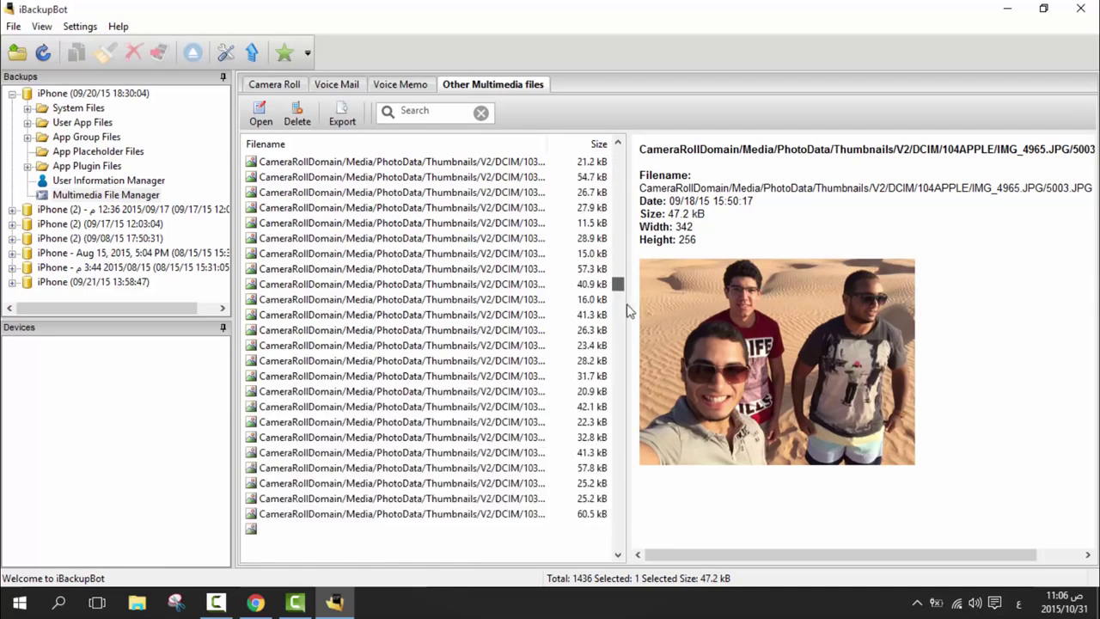
pyautogui.click(411, 361)
pyautogui.click(384, 405)
pyautogui.scroll(-2, 387, 405)
pyautogui.click(395, 393)
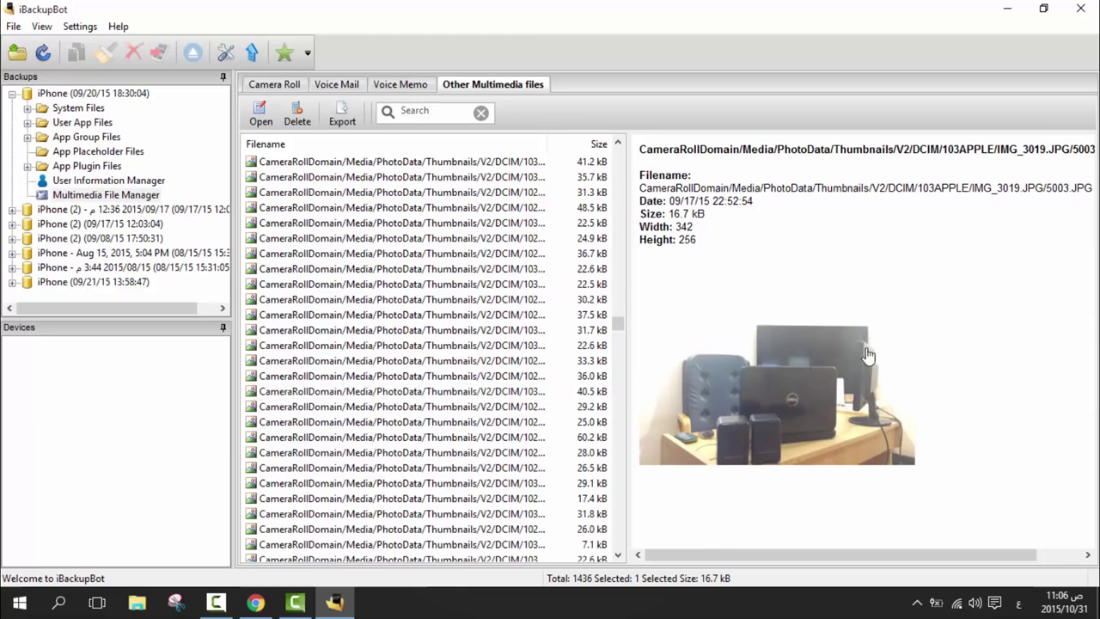
# Check the Voice Memo and Voice Mail lists again and return to the Camera Roll.
pyautogui.click(415, 83)
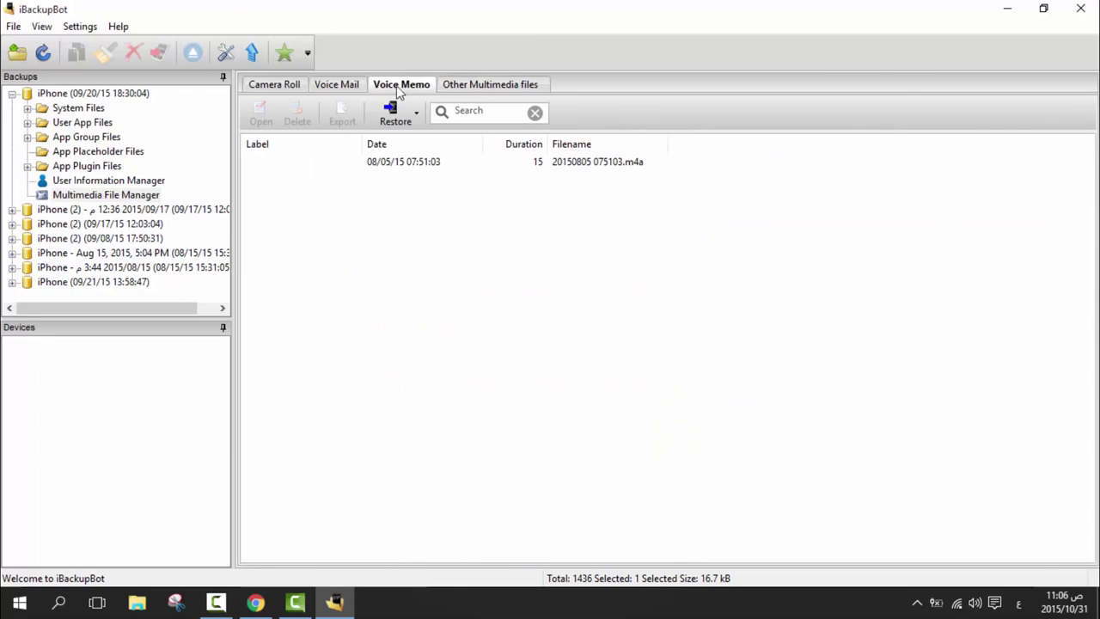
pyautogui.click(337, 85)
pyautogui.click(275, 85)
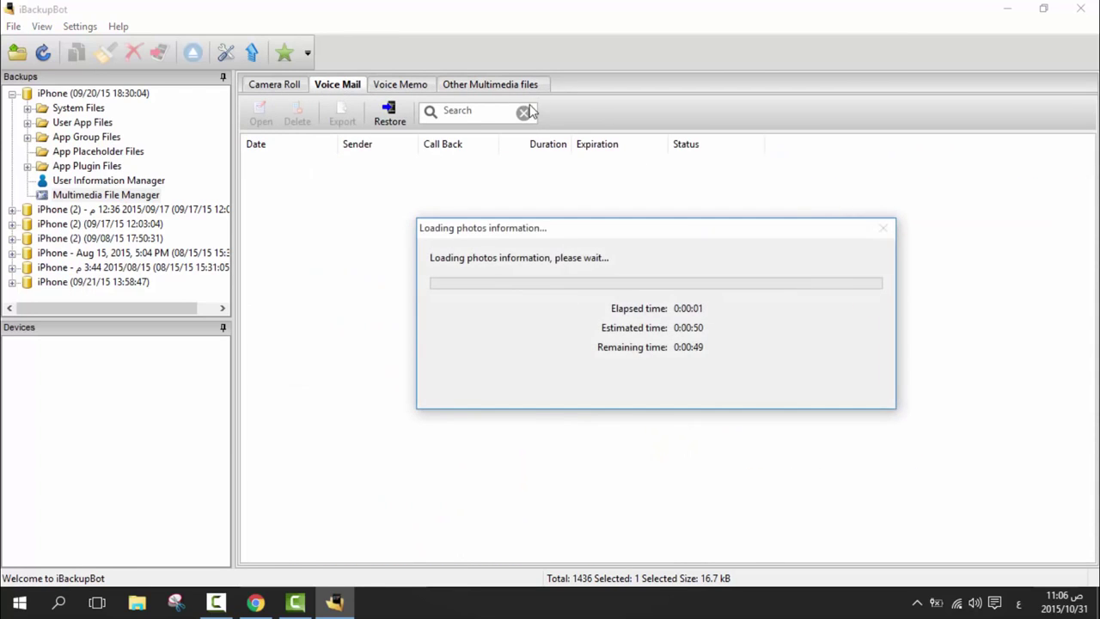